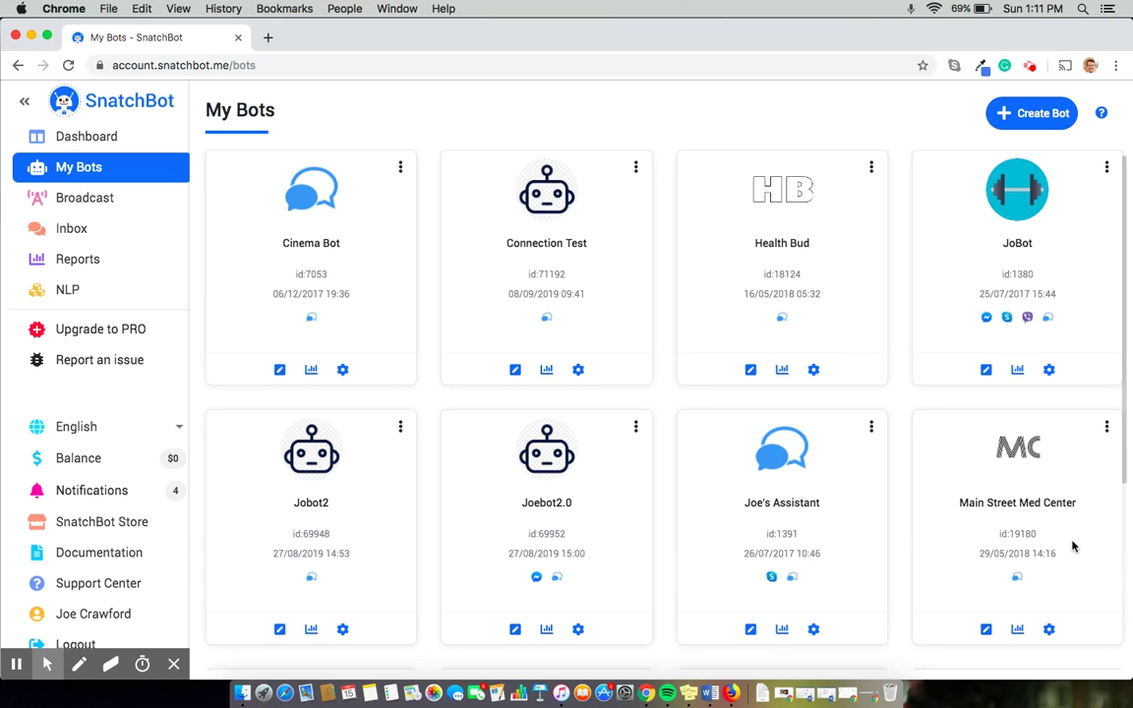
Step: Open the Joebot2.0 bot for editing and look over the attribute options for its Hello message
scroll(889, 539, down, 5)
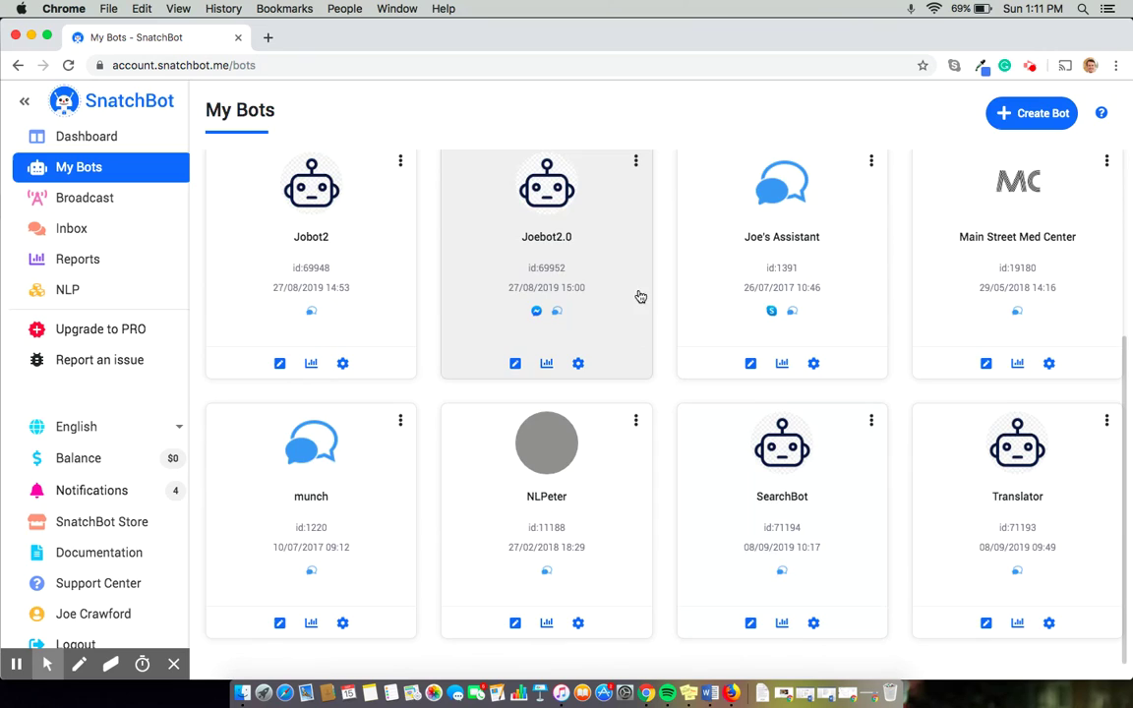
click(640, 297)
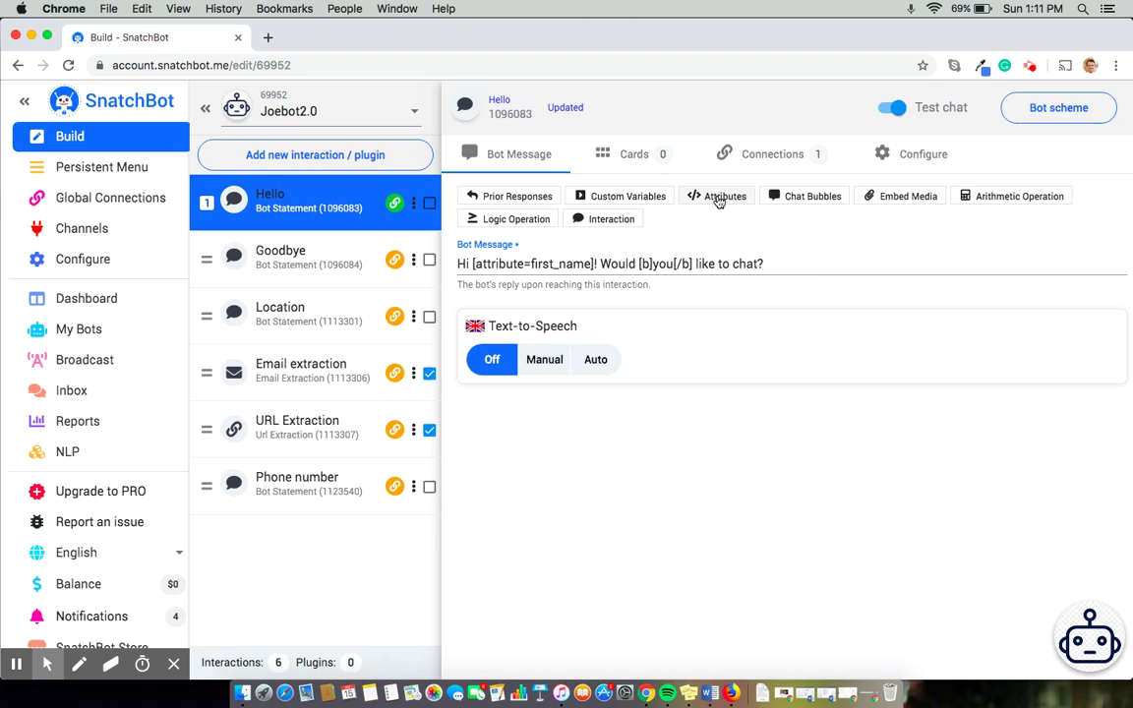
click(719, 199)
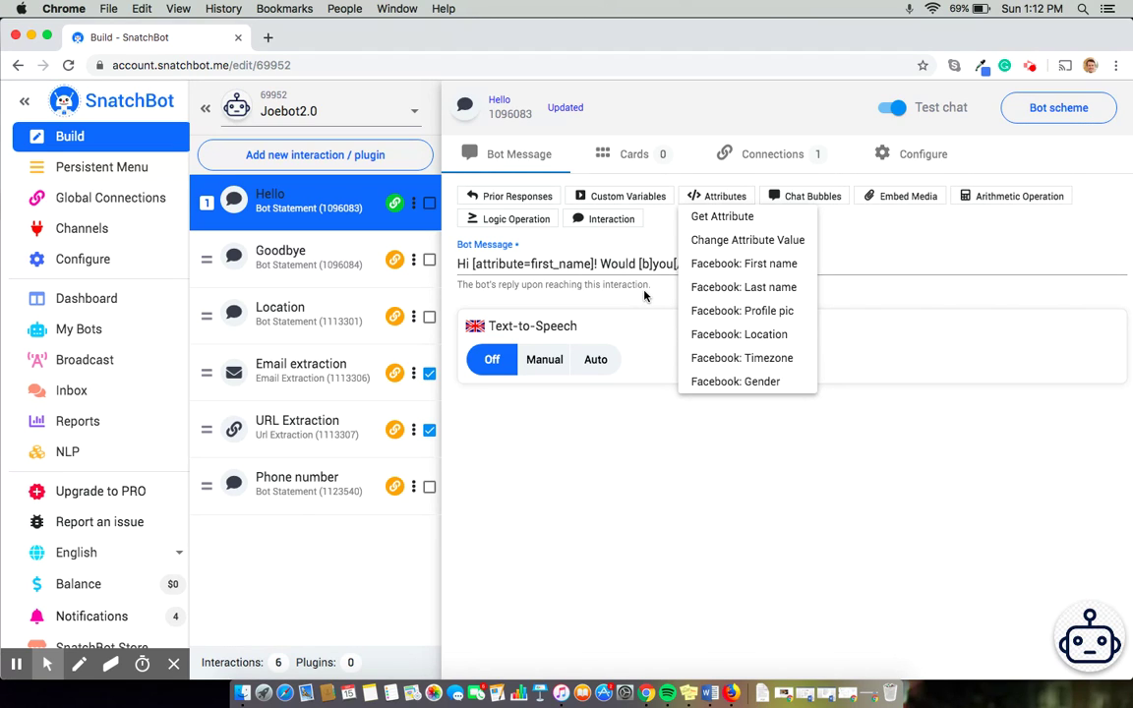
click(583, 268)
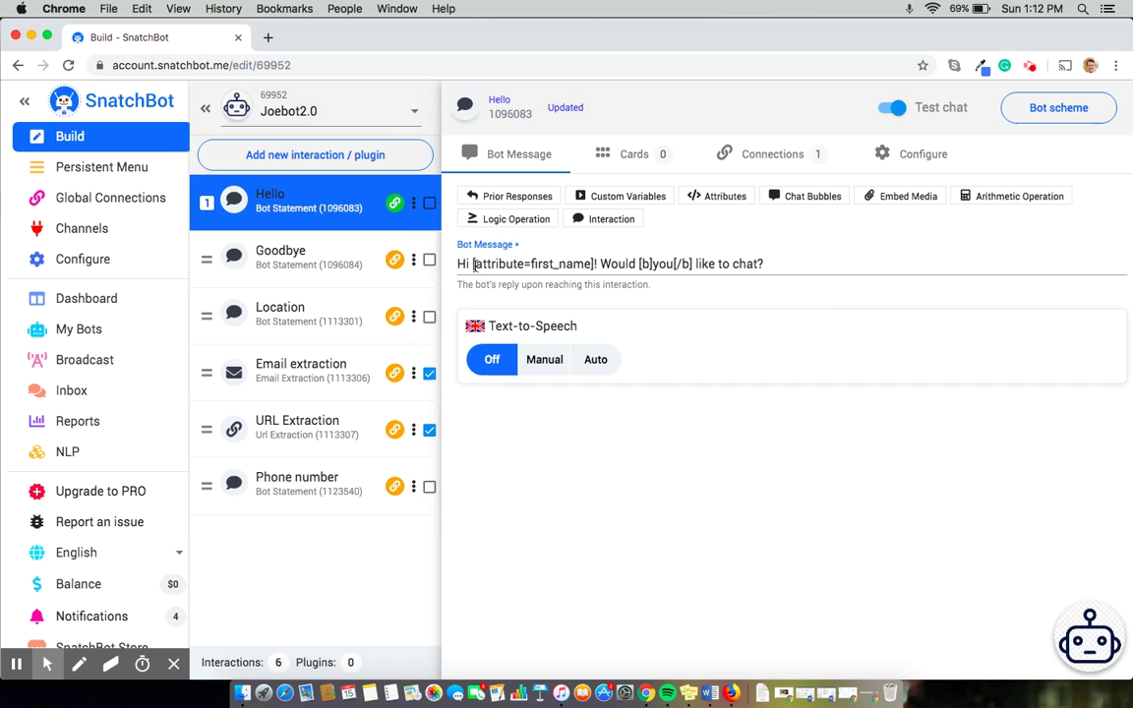
Step: Remove the [attribute=first_name] tag between "Hi" and the exclamation mark in the Hello bot message
click(594, 263)
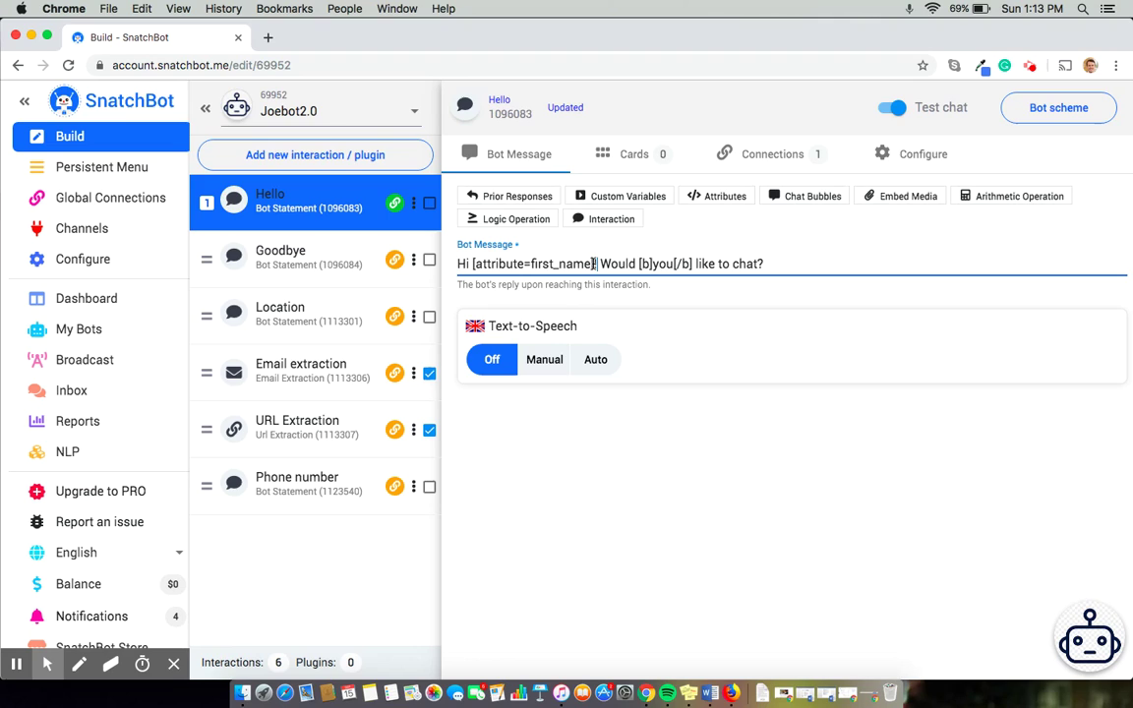
key(BackSpace)
key(BackSpace)
key(BackSpace)
key(BackSpace)
key(BackSpace)
key(BackSpace)
key(BackSpace)
key(BackSpace)
key(BackSpace)
key(BackSpace)
key(BackSpace)
key(BackSpace)
key(BackSpace)
key(BackSpace)
key(BackSpace)
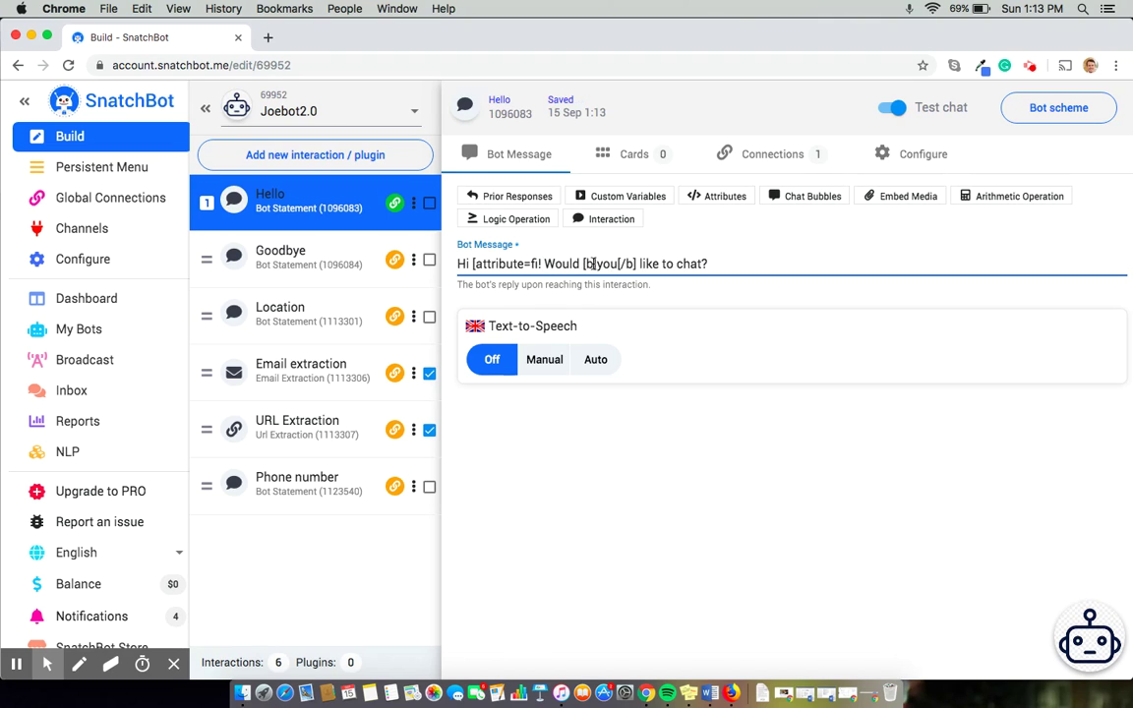
key(BackSpace)
key(BackSpace)
key(BackSpace)
key(BackSpace)
key(BackSpace)
key(BackSpace)
key(BackSpace)
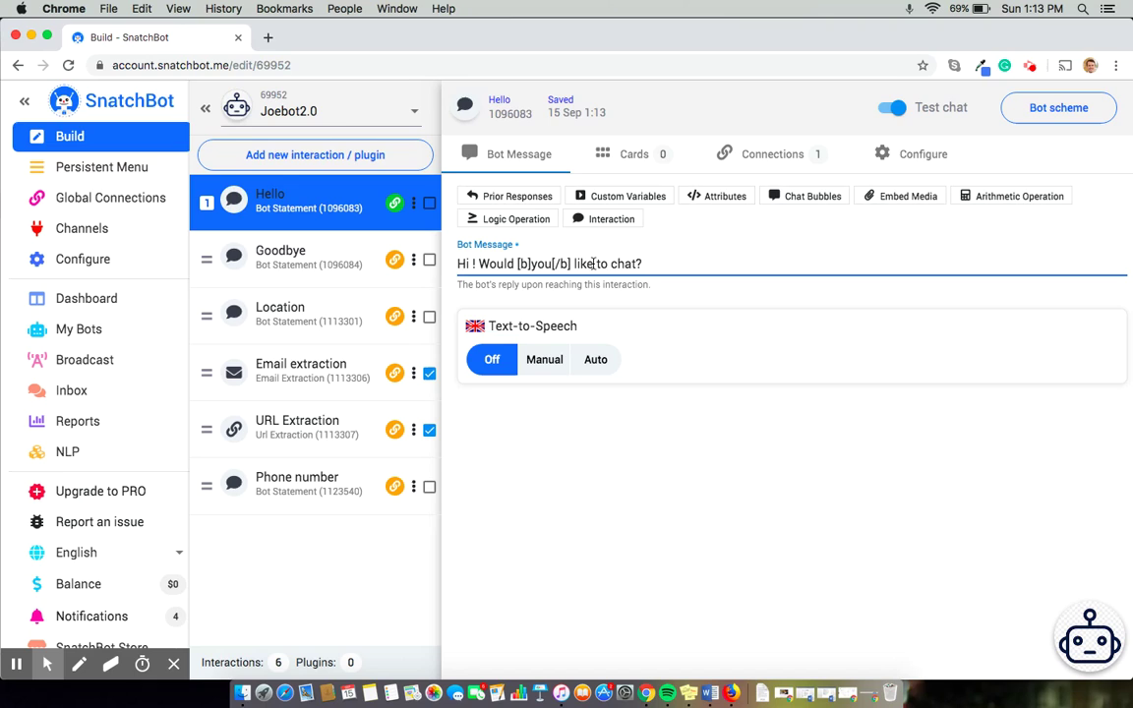
Step: Insert the Facebook: First name attribute before the exclamation mark in the Hello bot message
click(711, 201)
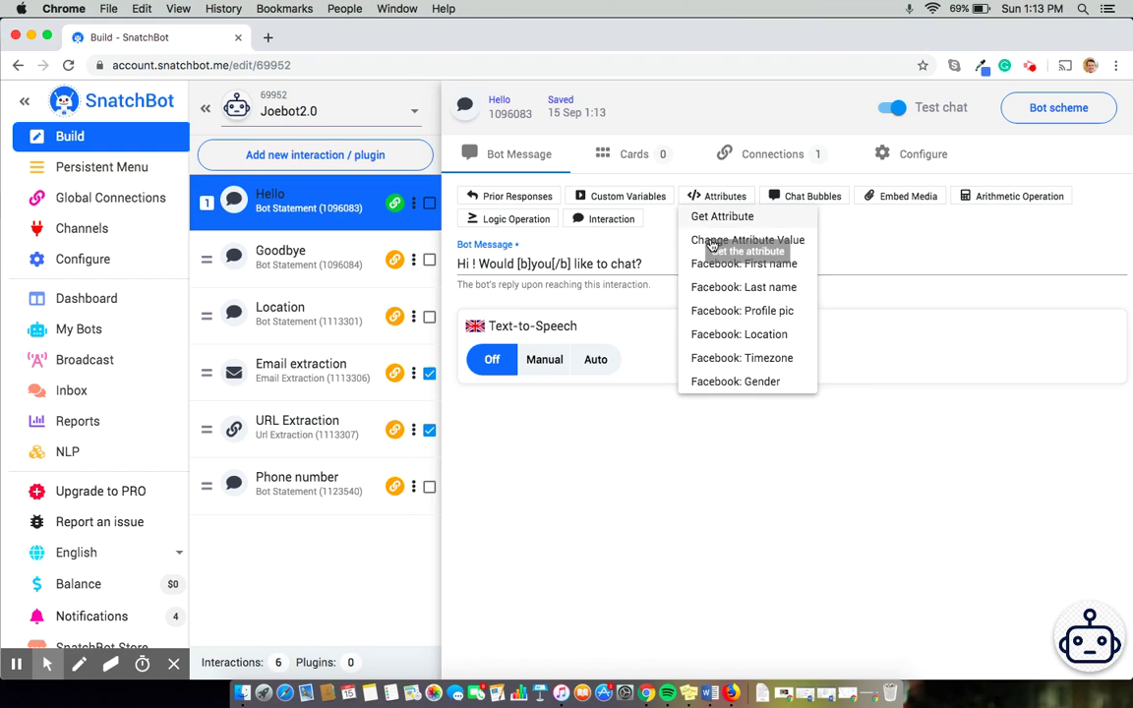
click(715, 266)
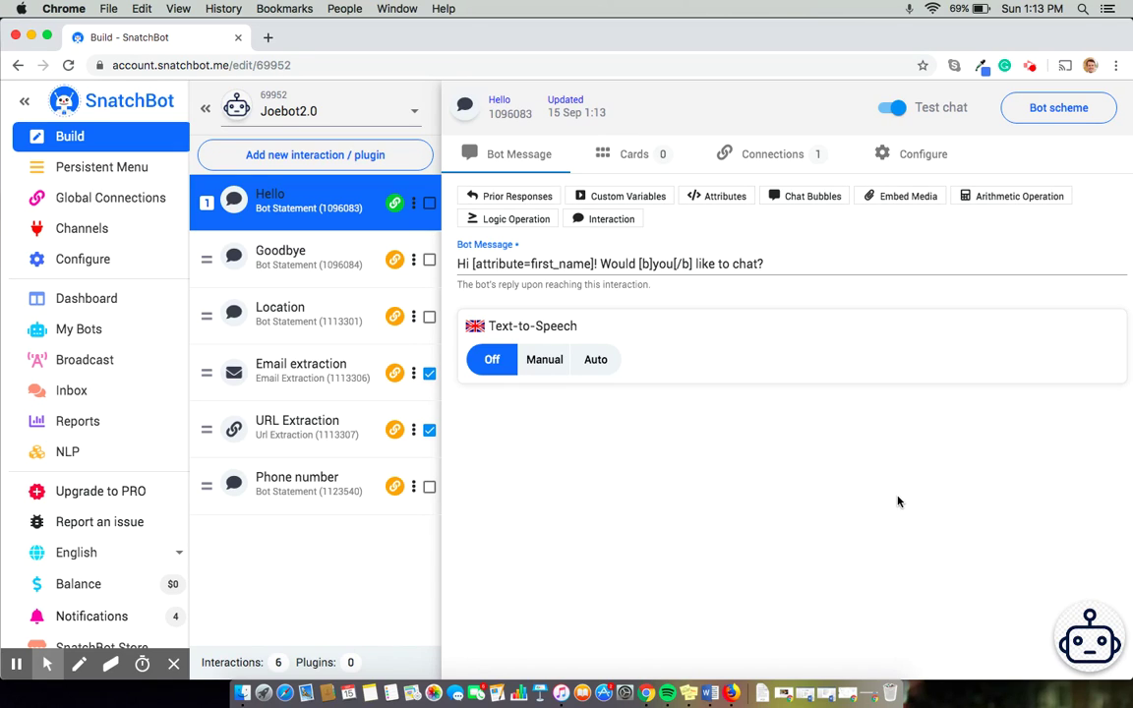
Step: Open the list of attributes available for the Hello bot message
click(706, 199)
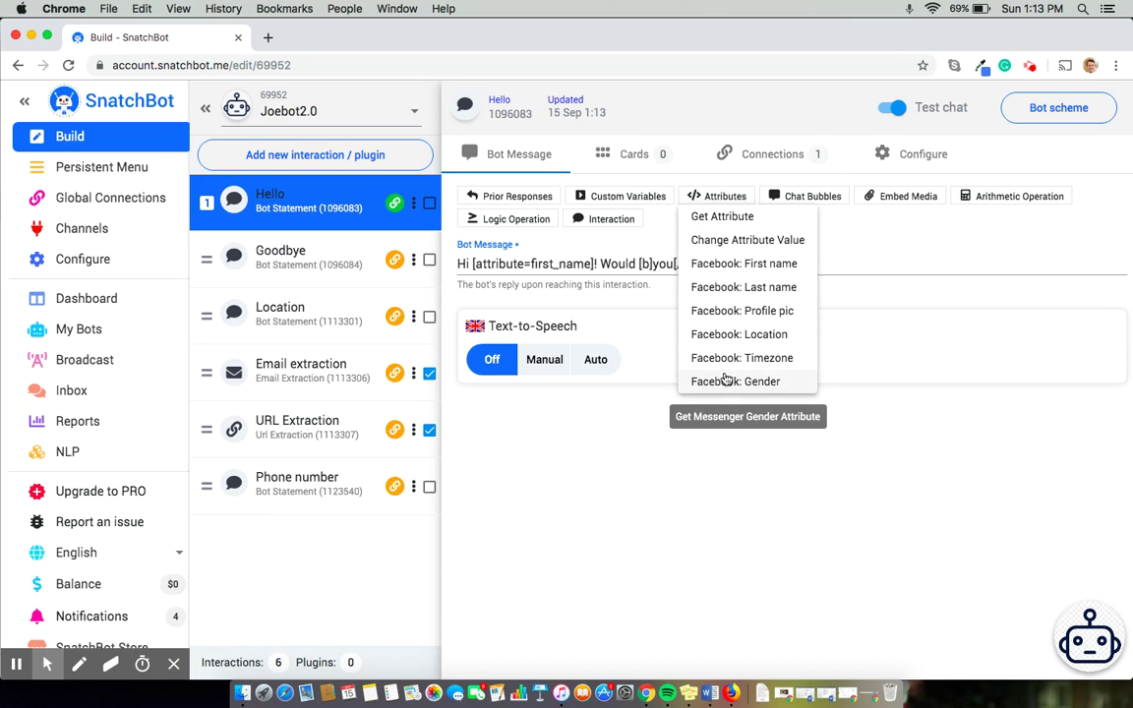